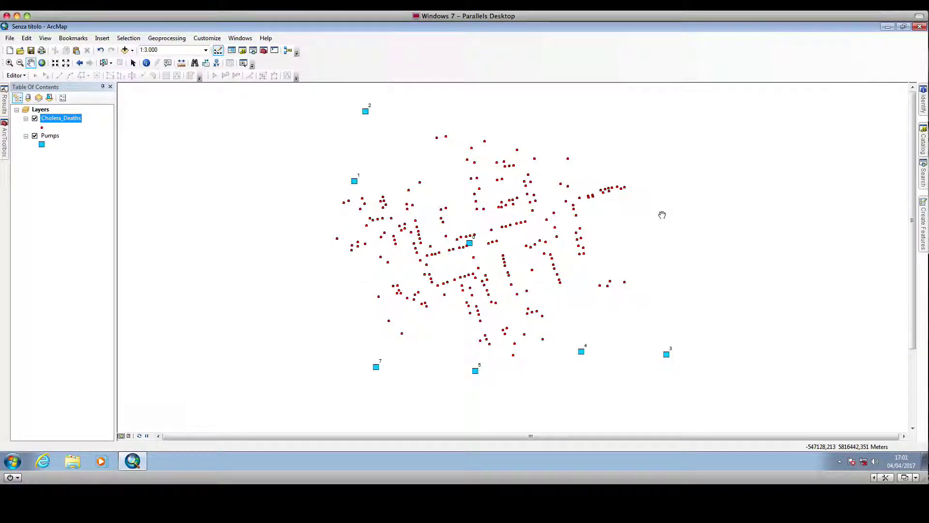
Open the Cholera_Deaths attribute table beneath the map, enlarge it and pan to the death points.
mouse_move(583, 238)
mouse_down()
mouse_move(560, 245)
mouse_move(571, 242)
mouse_up()
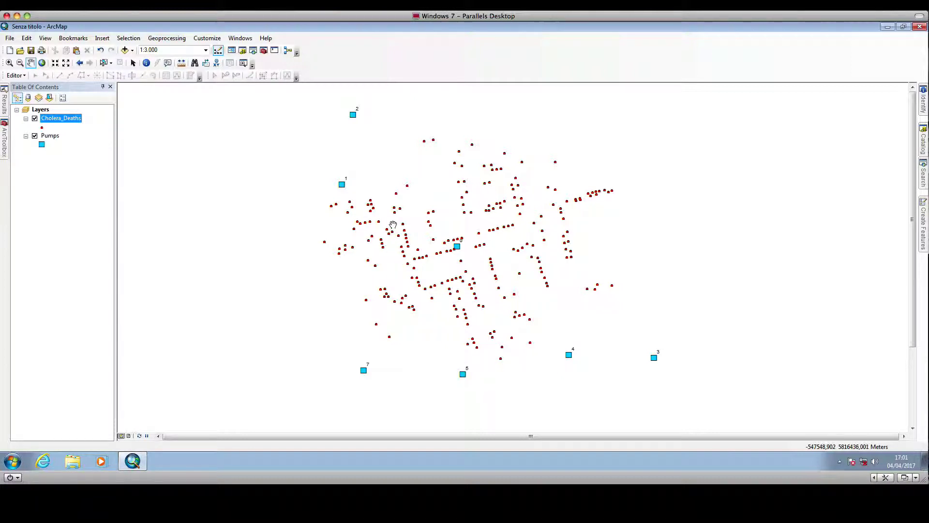
drag(397, 224, 398, 220)
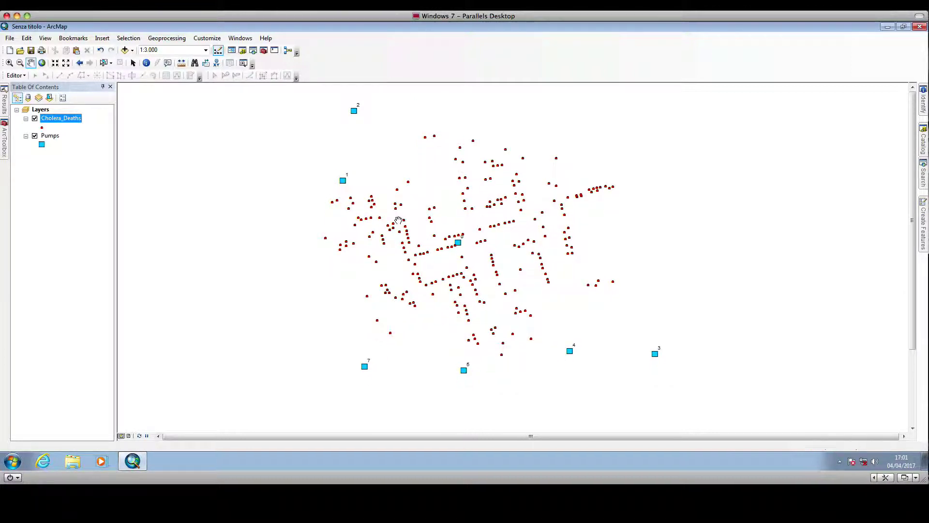
right_click(75, 121)
click(96, 145)
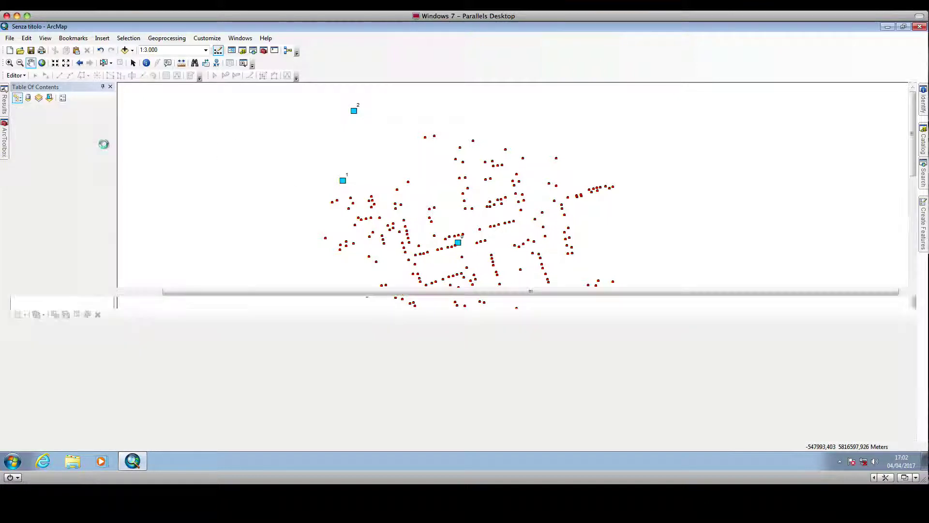
drag(143, 297, 148, 275)
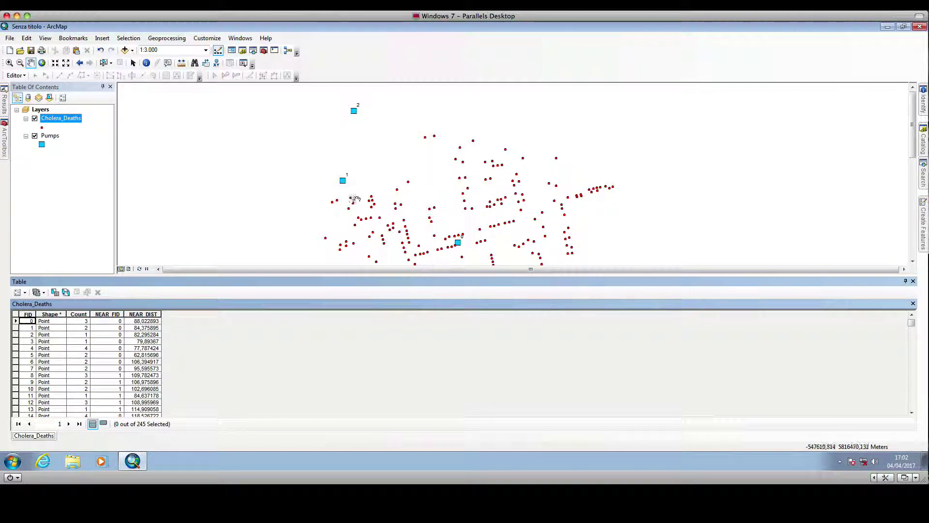
drag(363, 210, 365, 191)
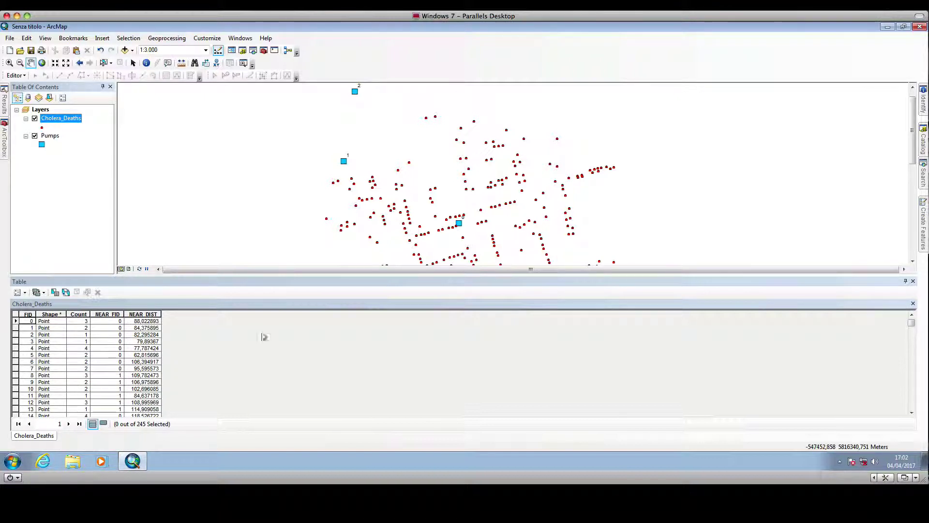
drag(500, 251, 455, 221)
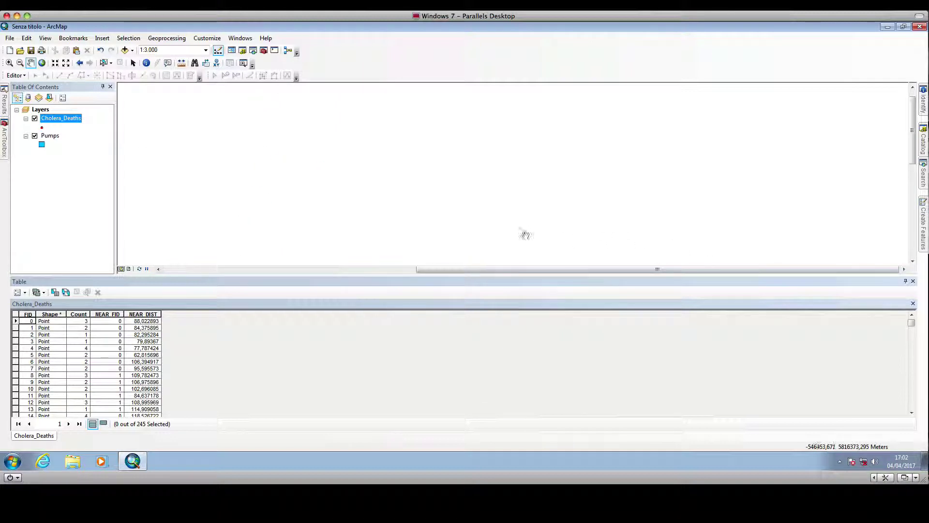
Reopen the table, zoom to the Cholera_Deaths layer and resize the panel to show pump 6 and rows.
click(914, 282)
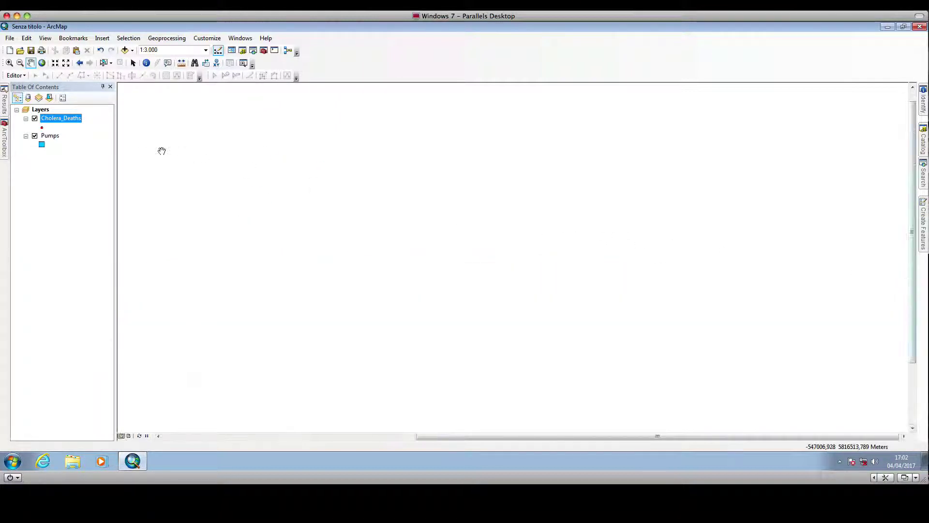
right_click(69, 121)
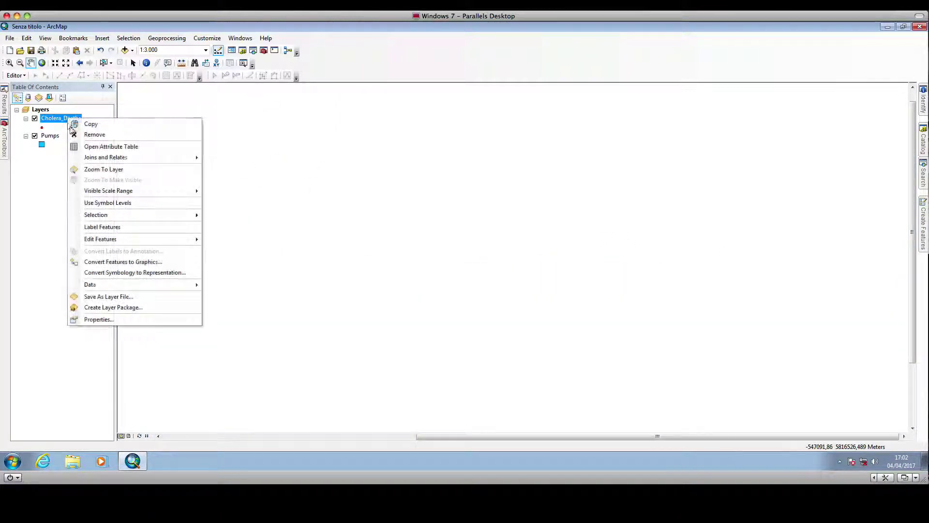
click(101, 146)
right_click(77, 120)
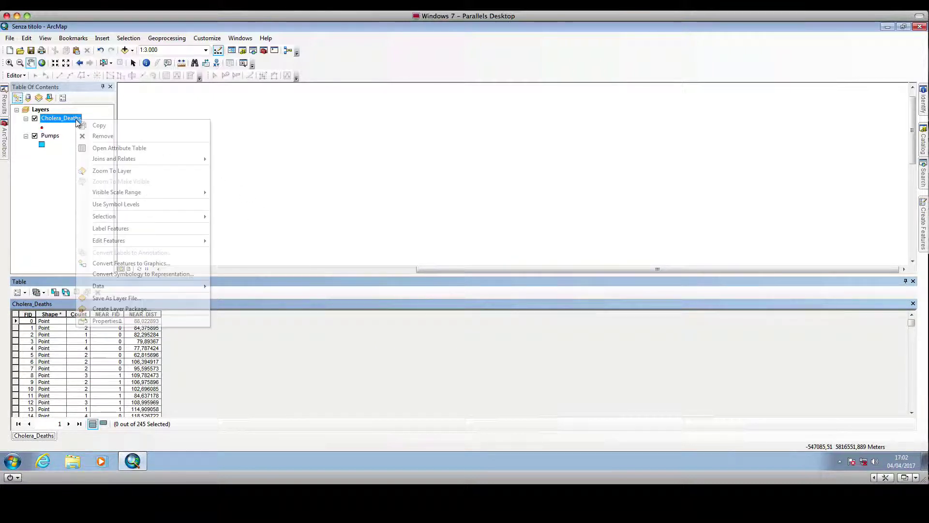
click(109, 171)
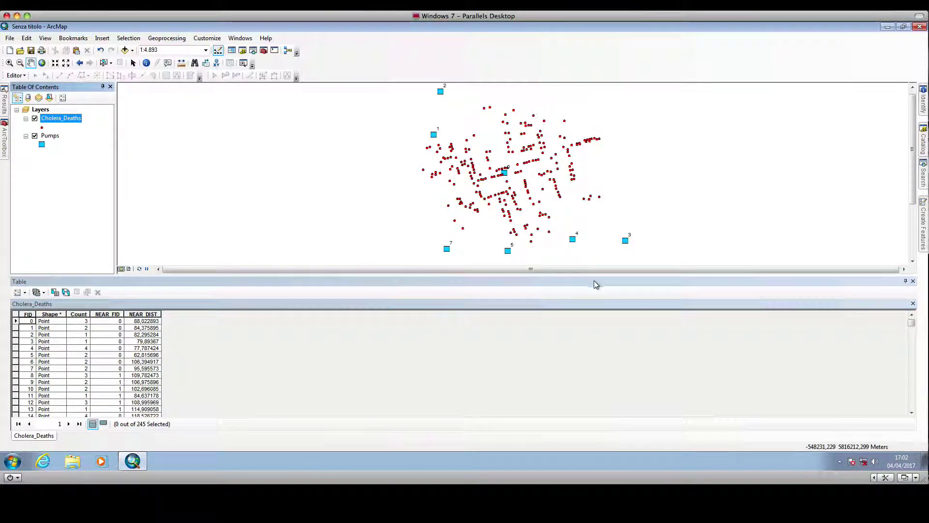
drag(879, 276, 852, 391)
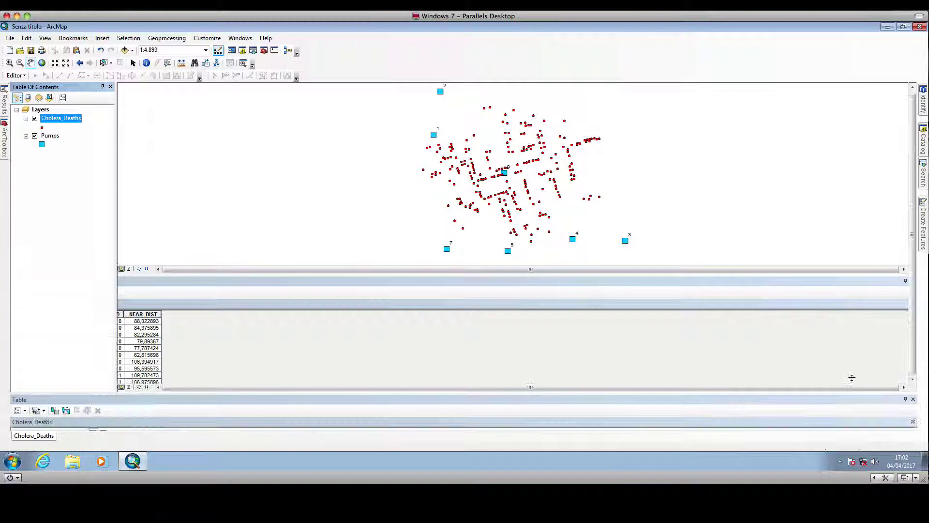
drag(520, 163, 499, 200)
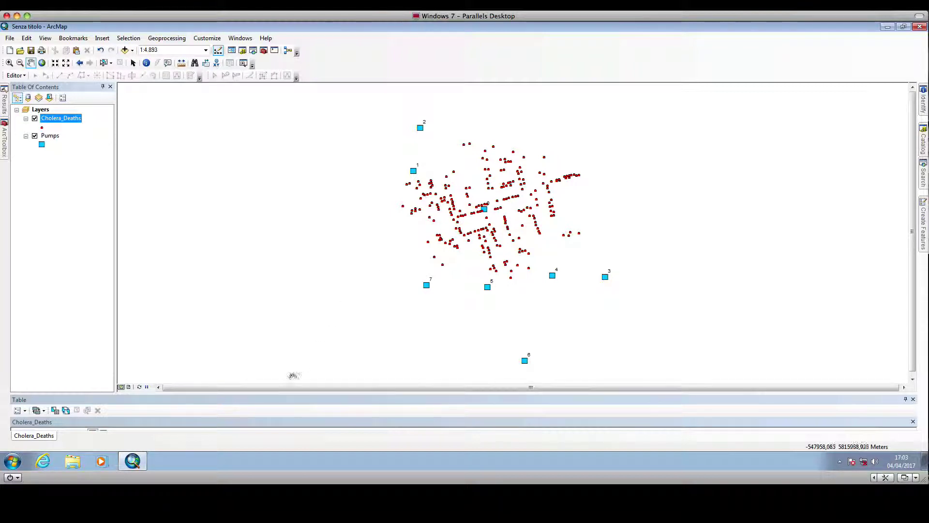
drag(292, 394, 296, 345)
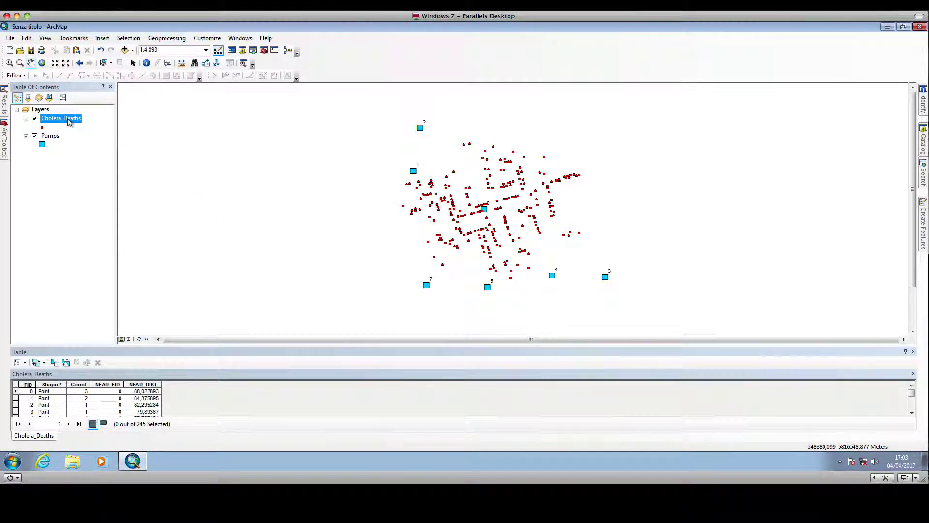
Symbolize Cholera_Deaths as unique values of NEAR_FID and add all values (0, 1, 2, 4, 5, 7).
right_click(69, 122)
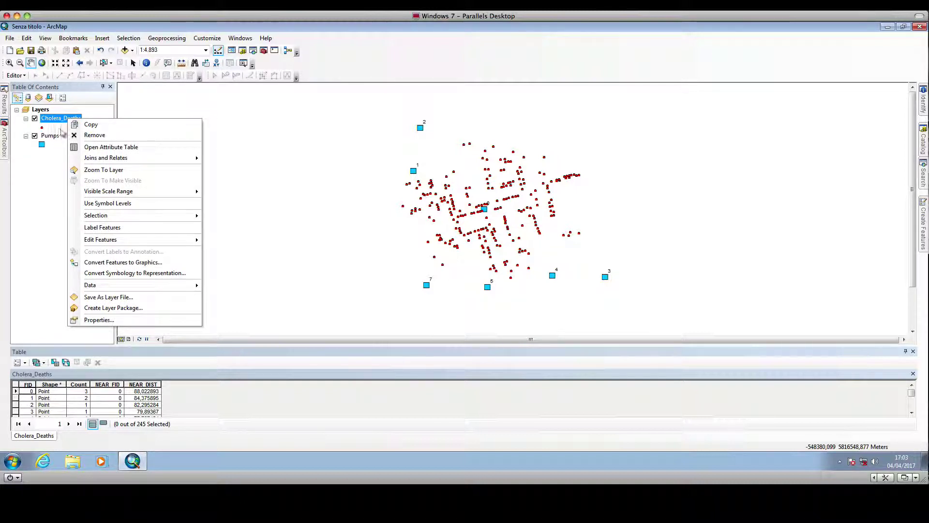
click(99, 320)
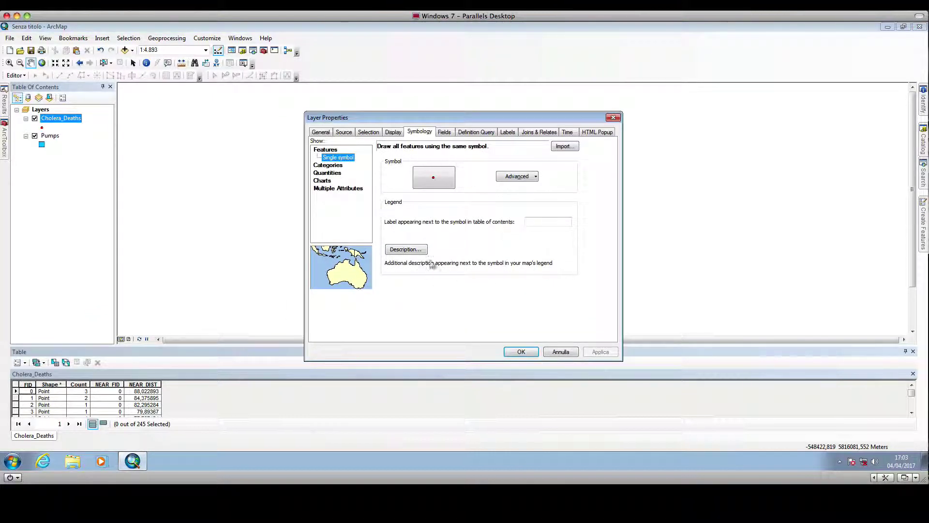
drag(466, 118, 731, 107)
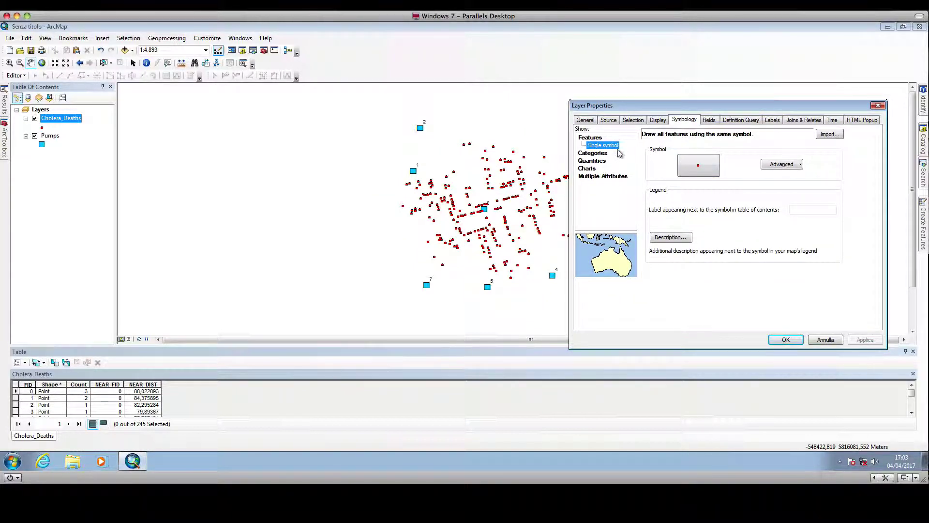
click(595, 154)
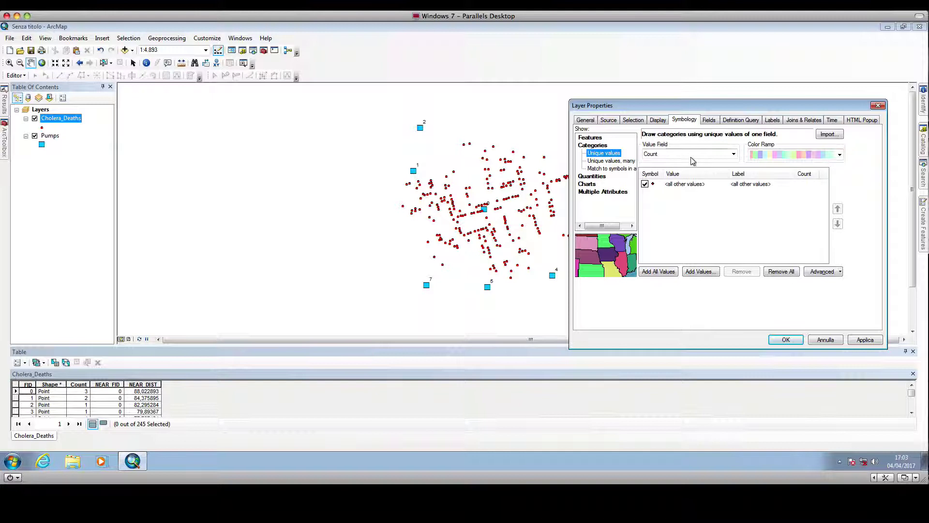
click(735, 155)
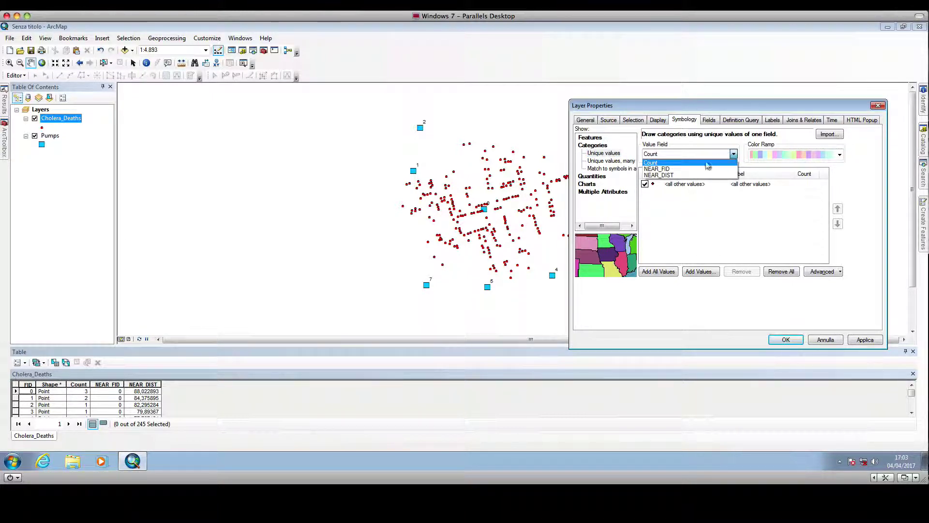
click(661, 169)
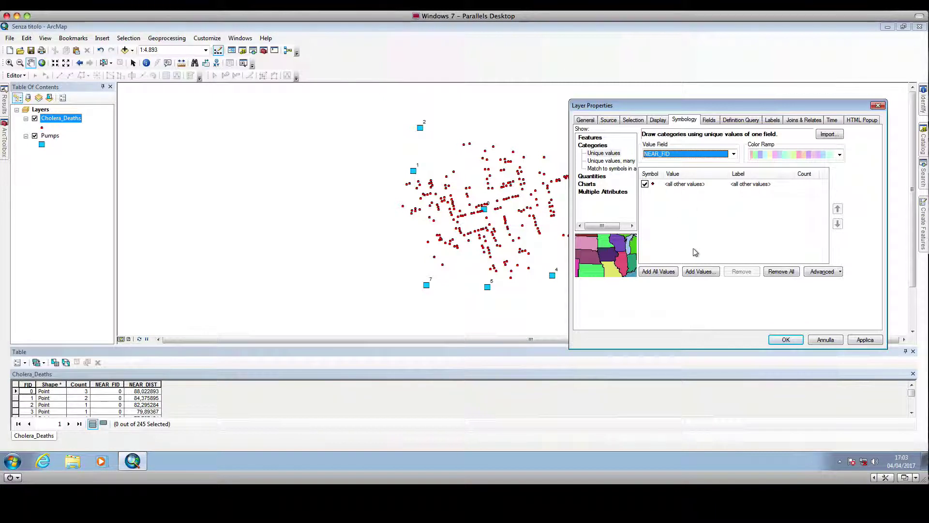
click(659, 272)
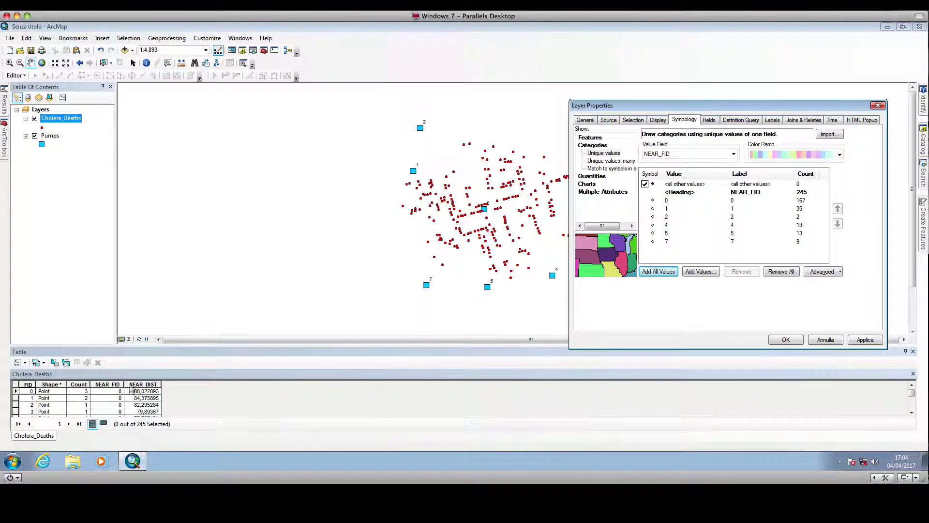
Apply and keep the NEAR_FID categories, then zoom in and recentre on the death-point cluster.
click(865, 340)
click(787, 340)
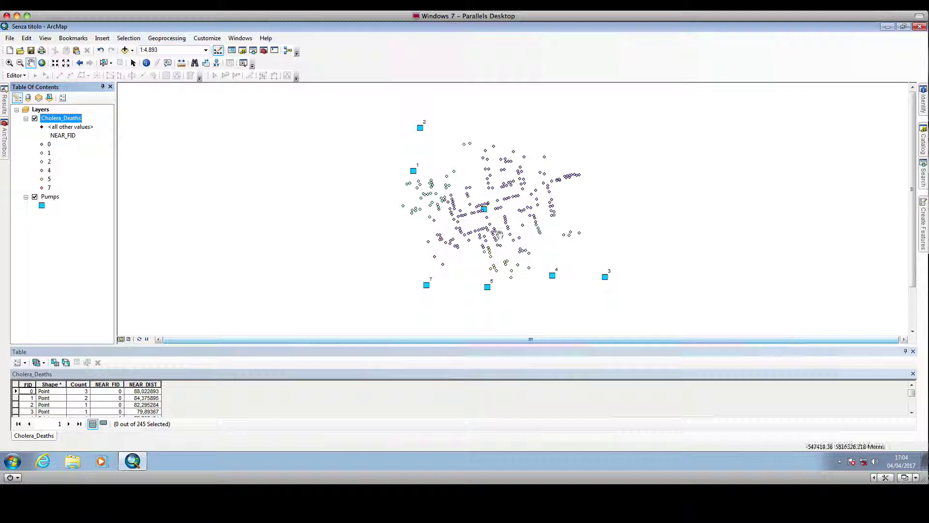
click(9, 63)
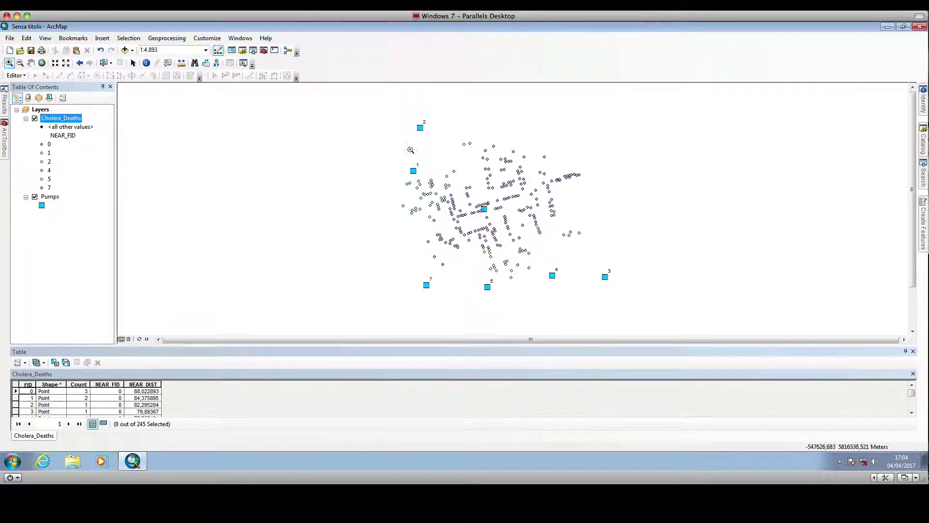
drag(396, 137, 607, 301)
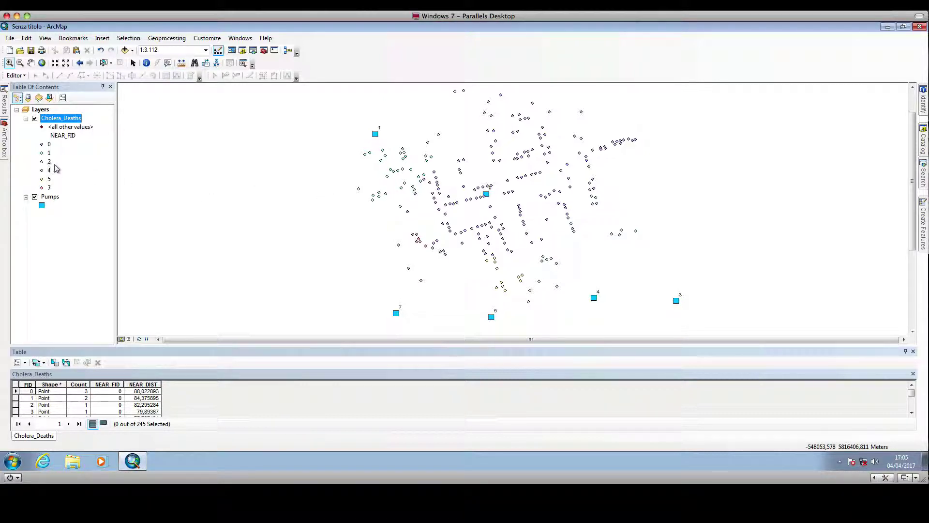
click(32, 65)
mouse_move(541, 237)
mouse_down()
mouse_move(534, 227)
mouse_move(527, 246)
mouse_up()
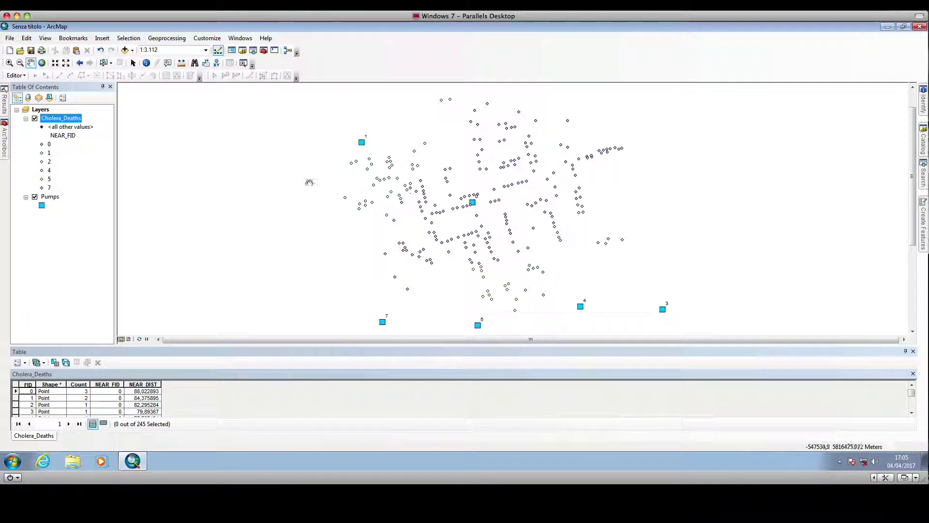
Set the point symbol size of all NEAR_FID categories for Cholera_Deaths to 5.
right_click(64, 121)
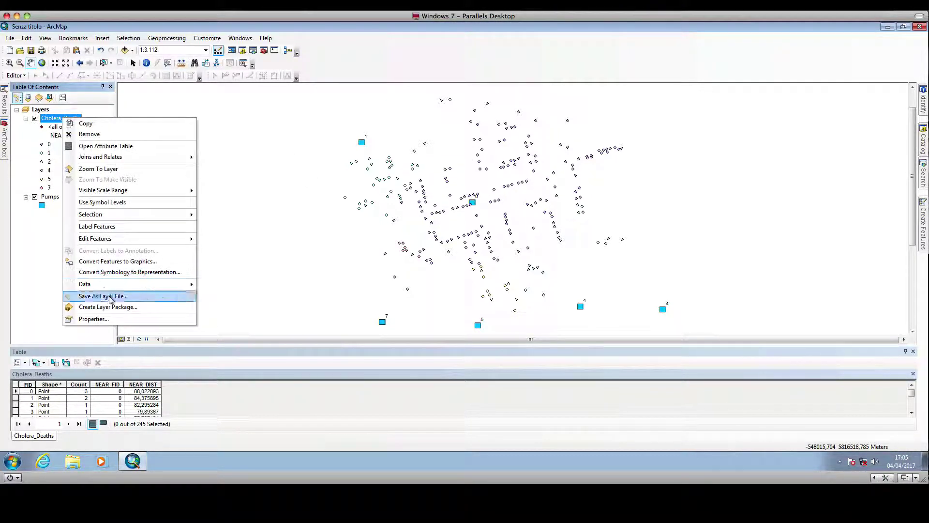
click(111, 320)
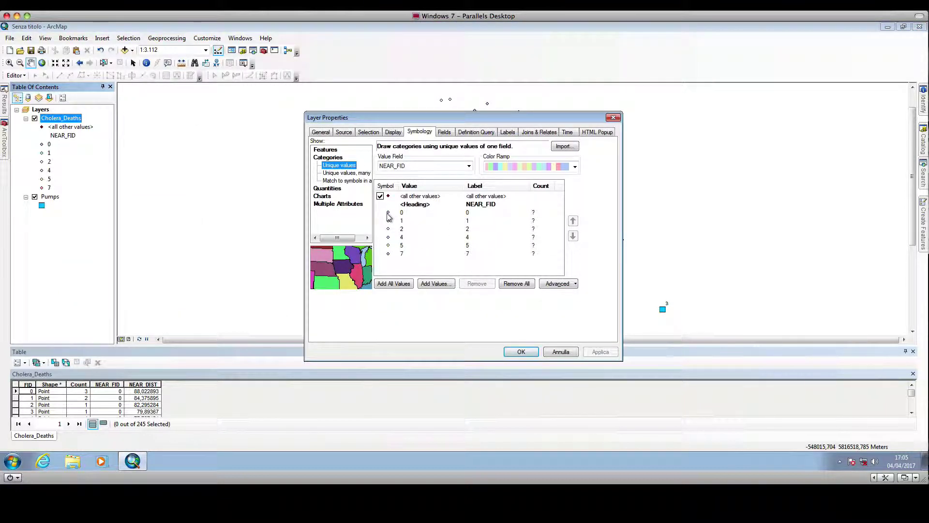
drag(388, 214, 390, 255)
right_click(390, 255)
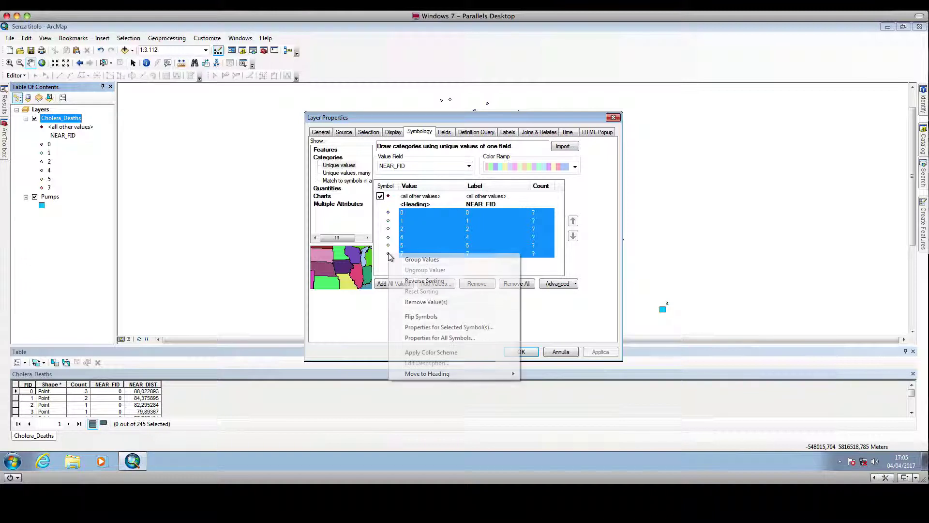
click(443, 338)
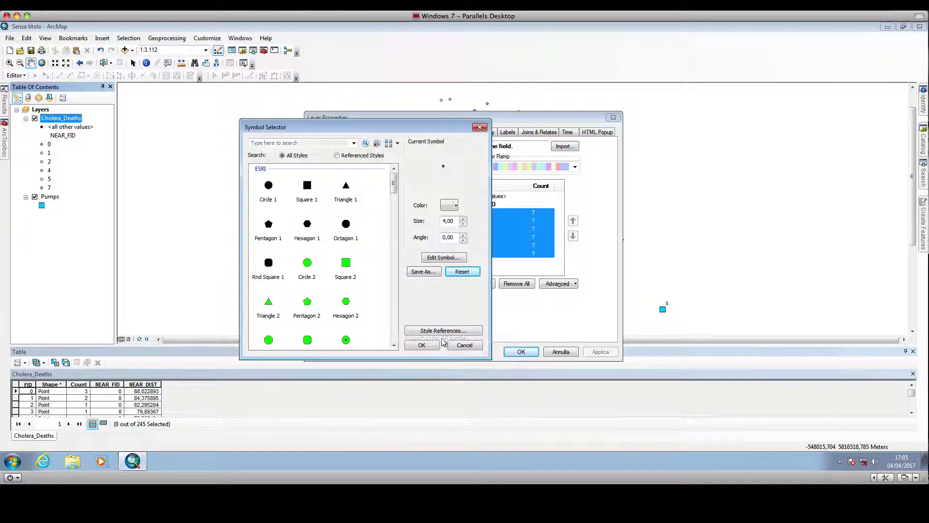
click(463, 218)
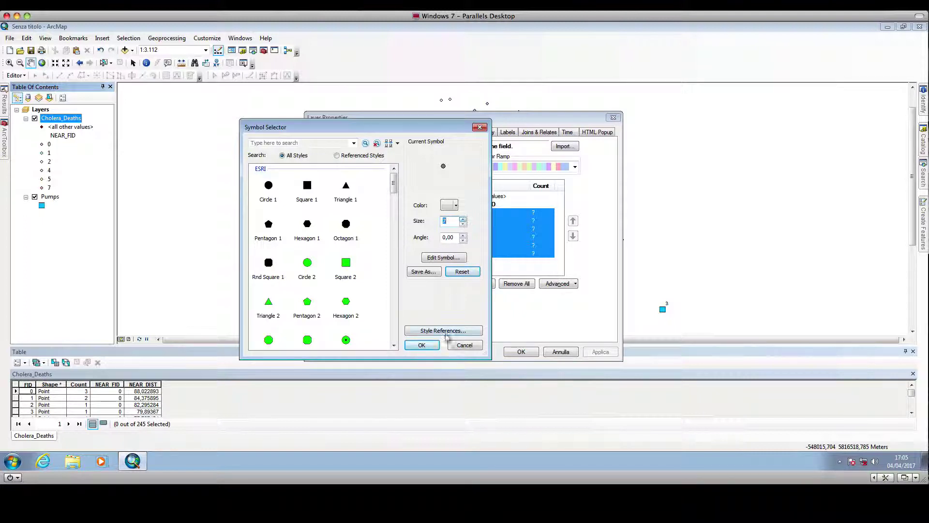
click(432, 344)
click(528, 352)
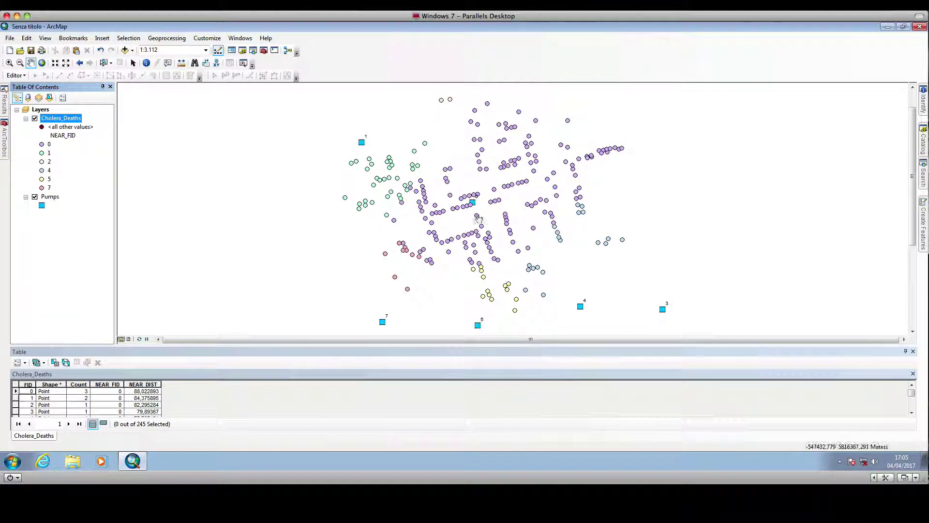
drag(484, 226, 467, 200)
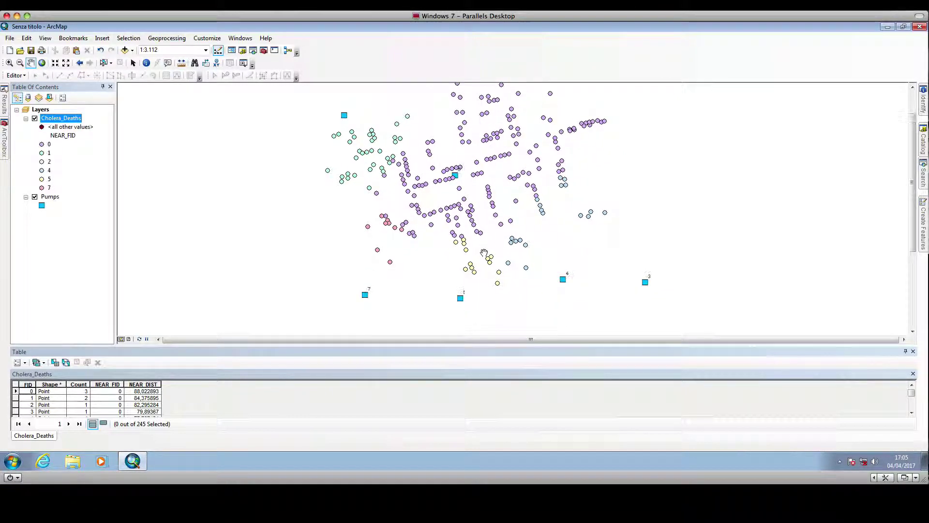
mouse_move(484, 253)
mouse_down()
mouse_move(481, 280)
mouse_move(483, 243)
mouse_up()
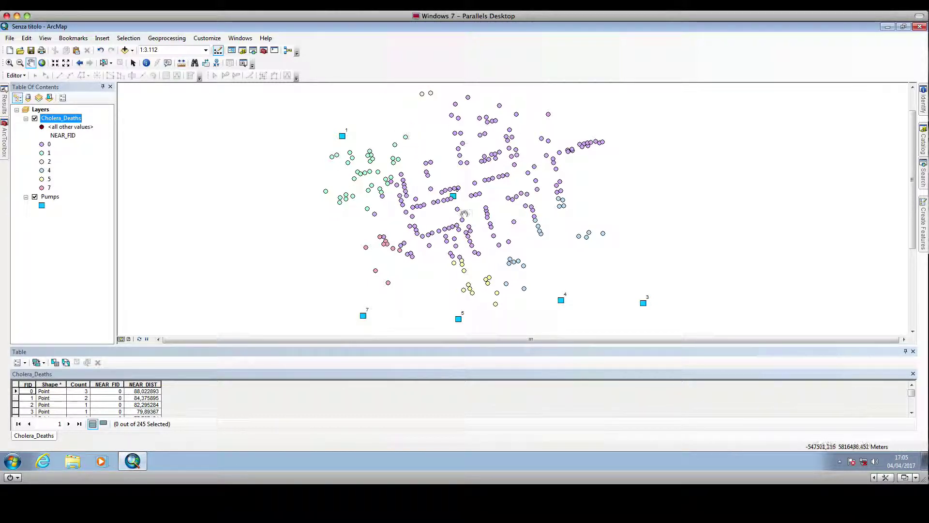
drag(591, 264, 602, 259)
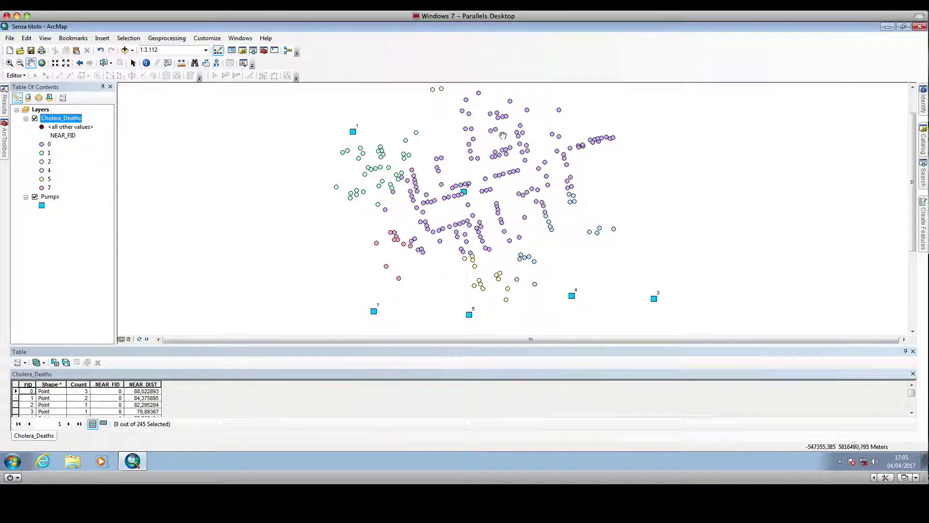
drag(493, 139, 477, 168)
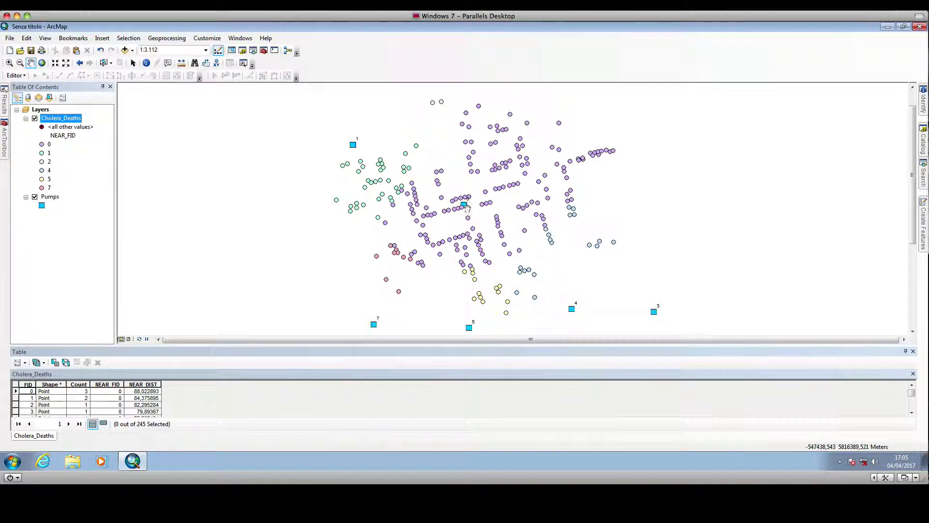
drag(468, 209, 494, 221)
drag(411, 190, 366, 121)
drag(498, 199, 497, 238)
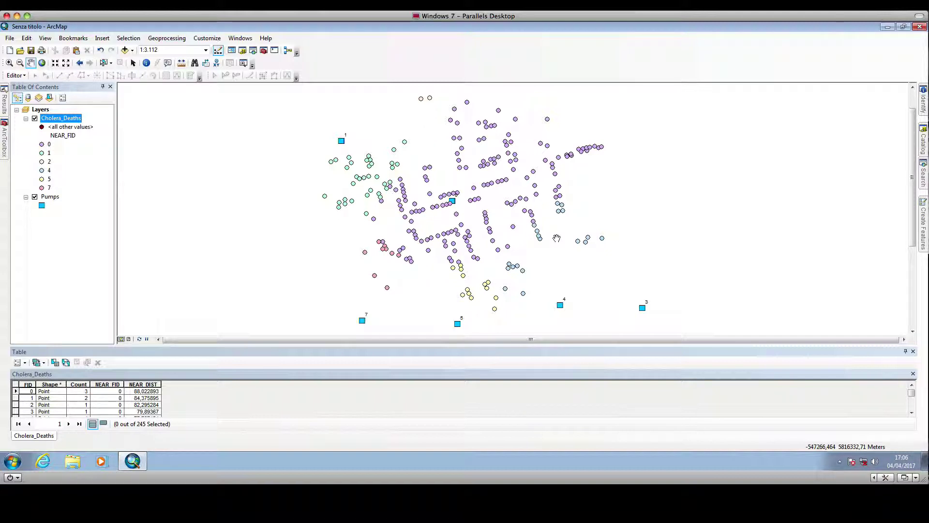
mouse_move(482, 225)
mouse_down()
mouse_move(490, 220)
mouse_move(491, 236)
mouse_up()
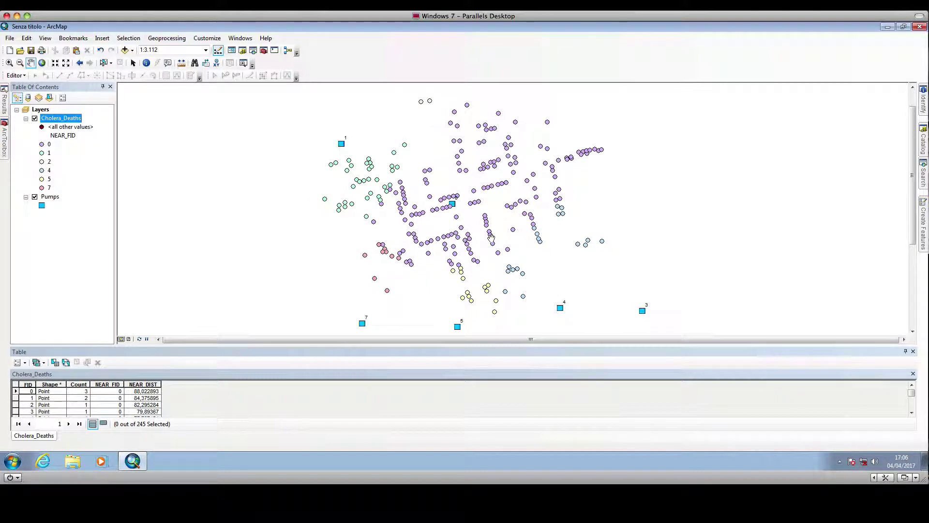